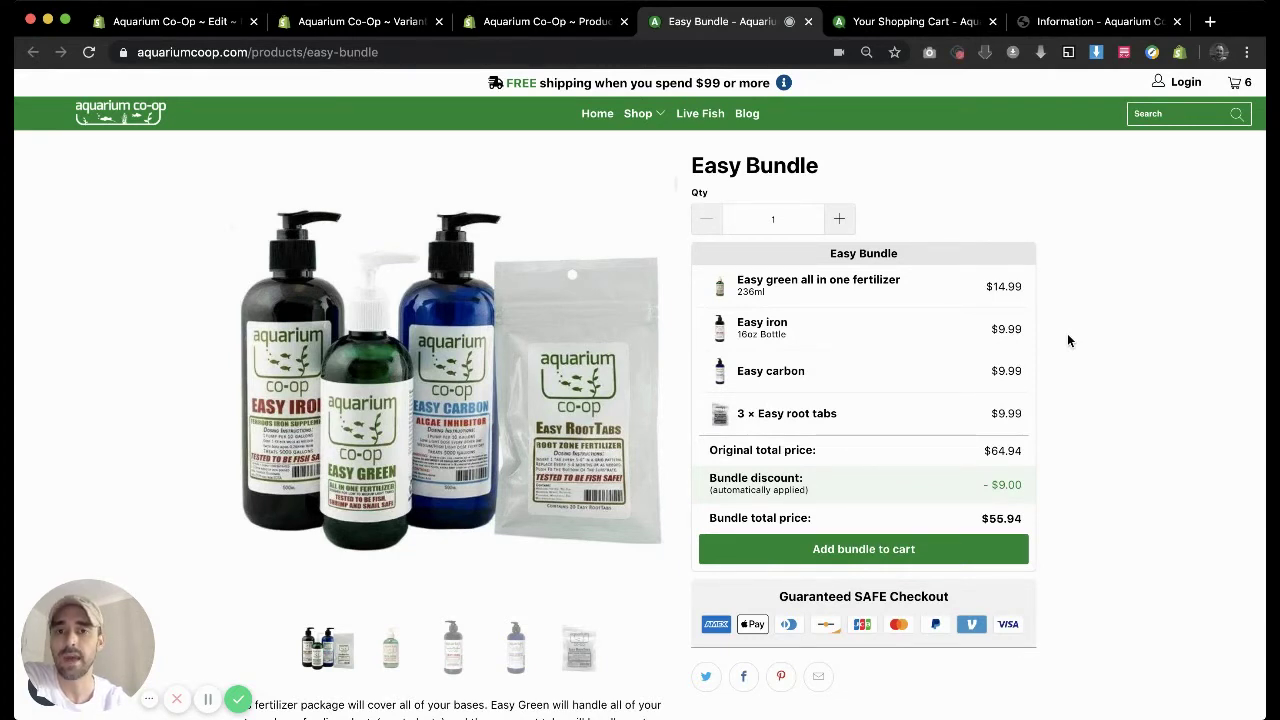
- Examine the Easy Bundle storefront page, including its bundled items, bundle discount and product description
scroll(1068, 341, down, 1)
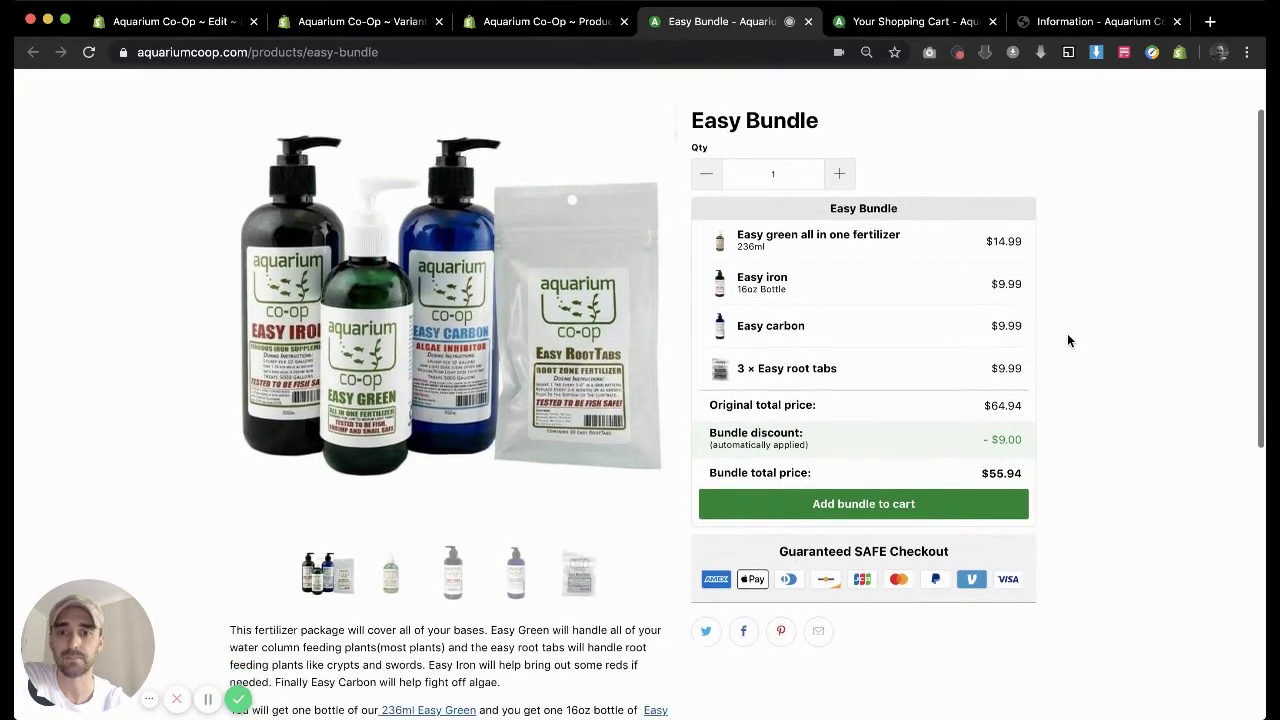
scroll(1067, 341, down, 3)
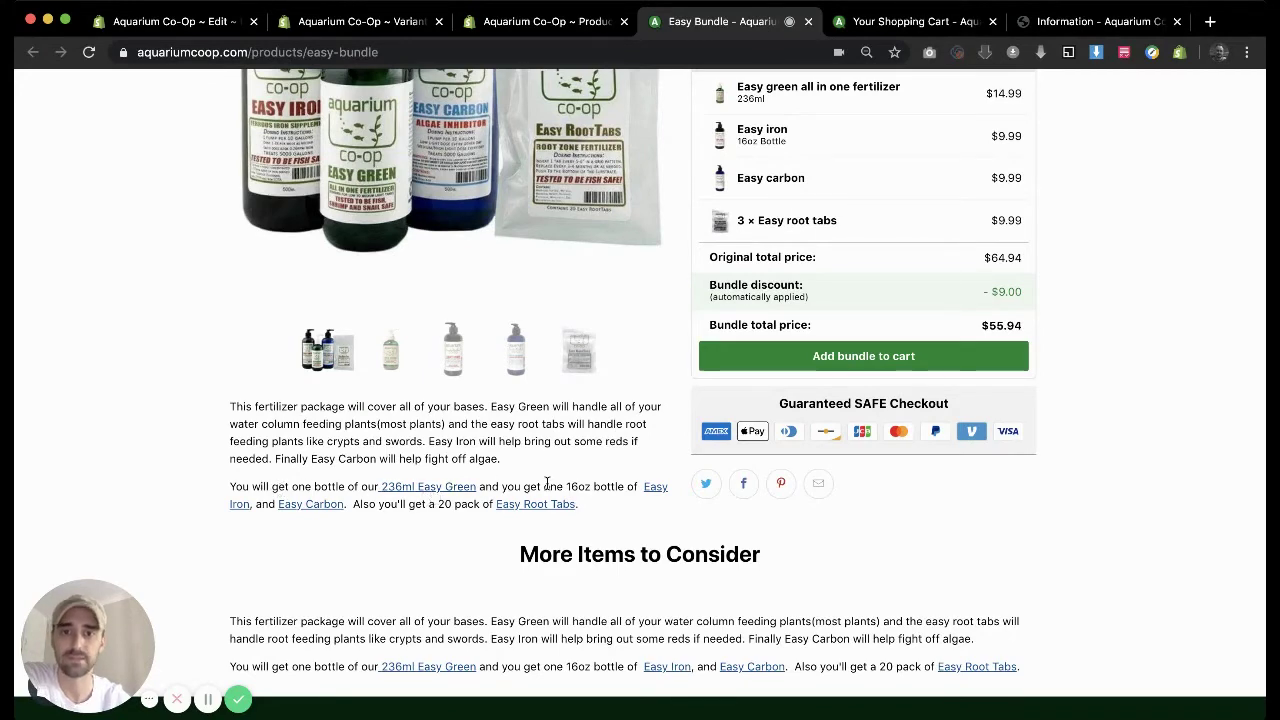
scroll(547, 484, up, 2)
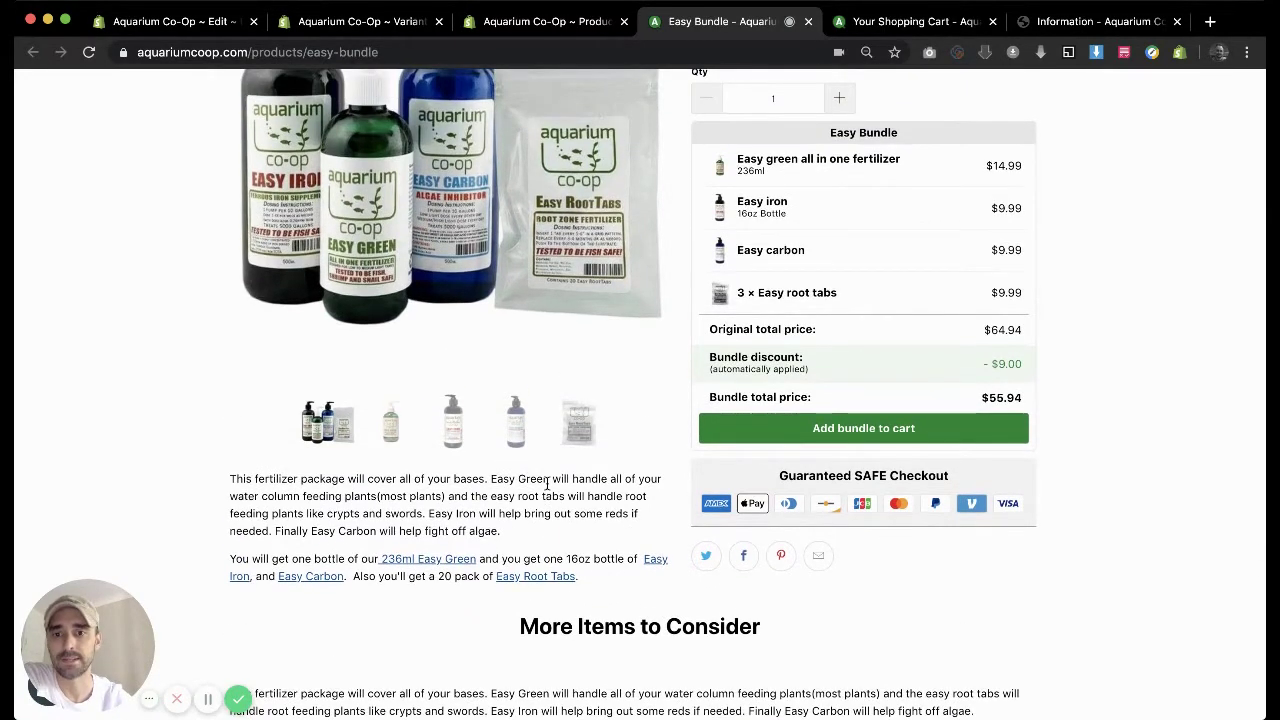
scroll(547, 484, up, 2)
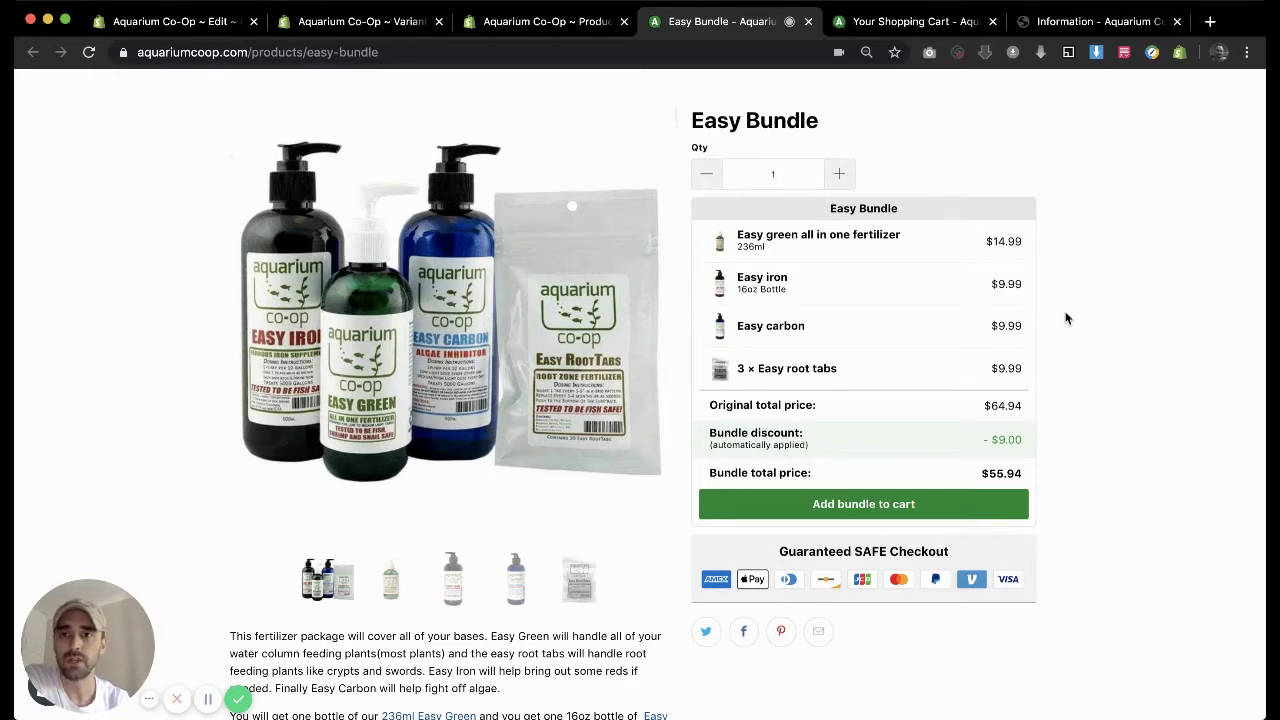
- Open the Easy Bundle product in the Shopify admin and examine its list of variants
click(519, 24)
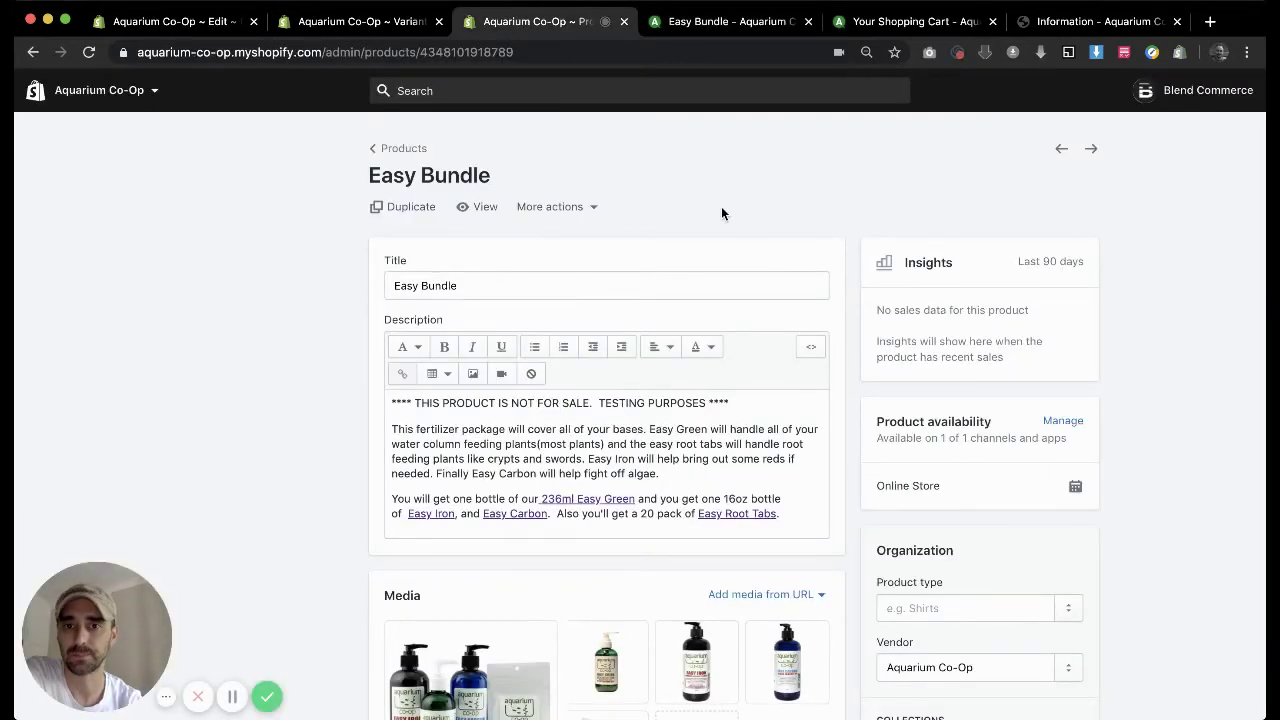
click(751, 30)
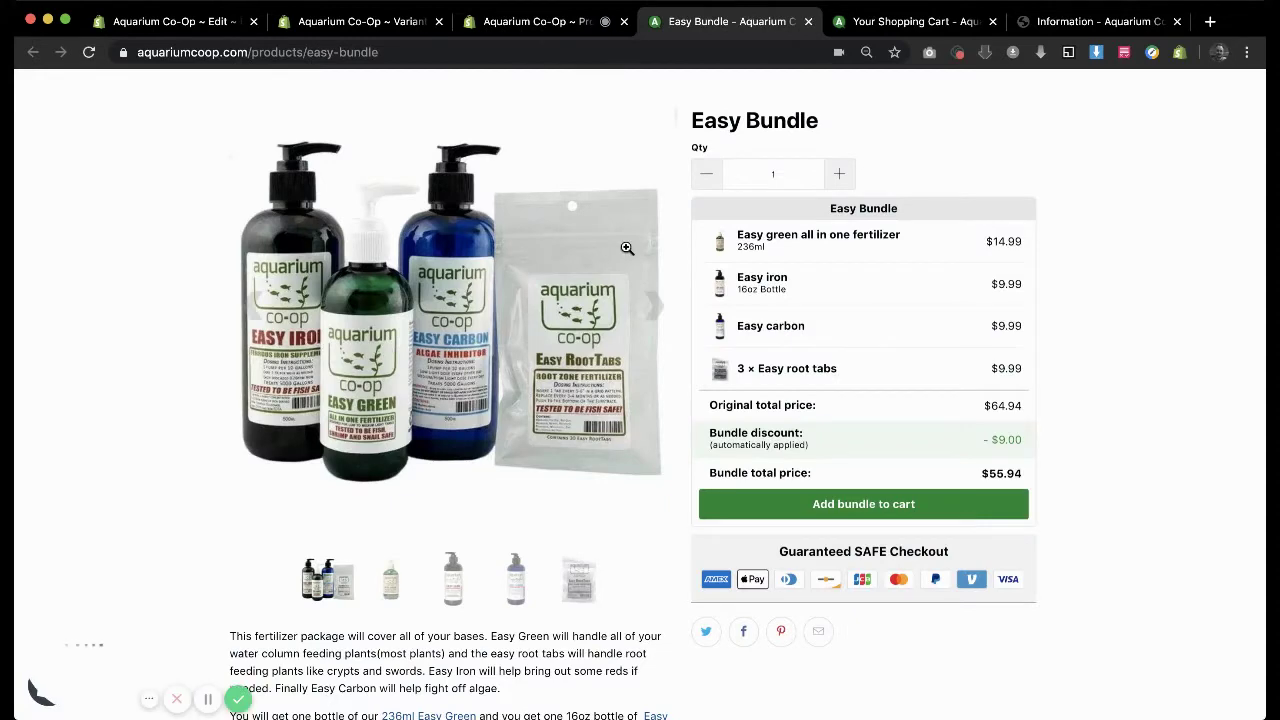
click(570, 22)
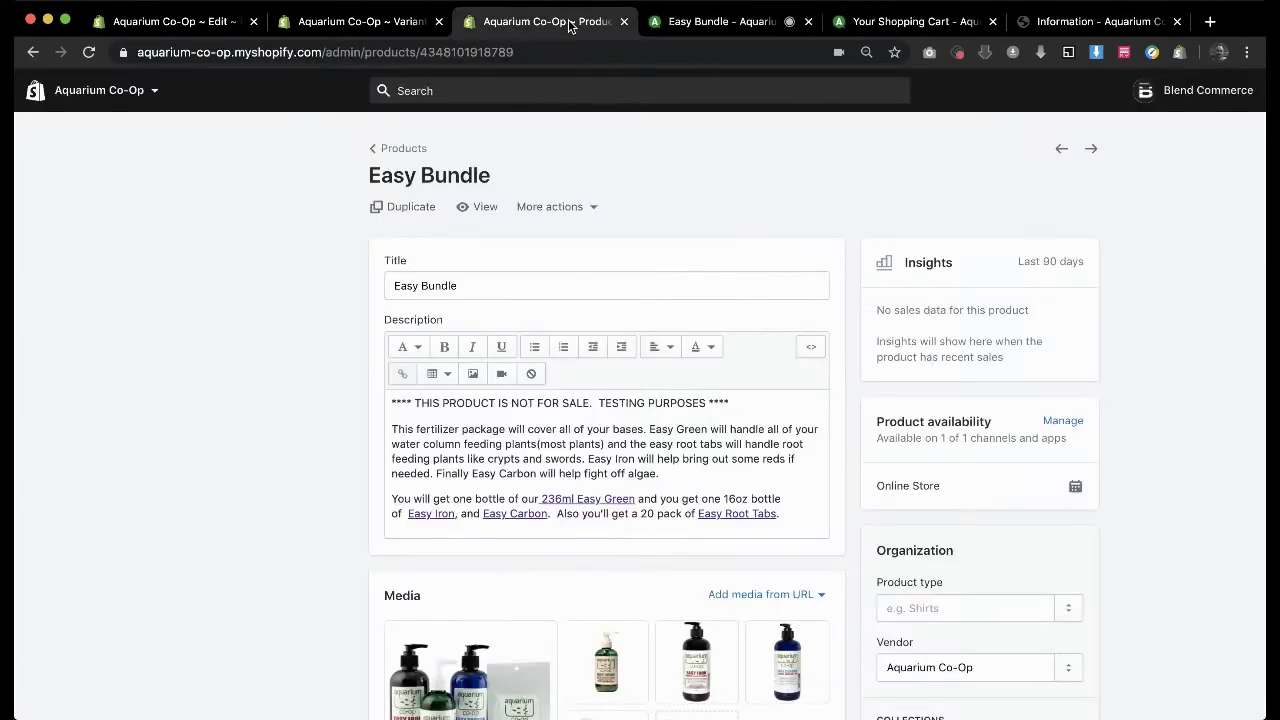
scroll(727, 363, down, 5)
scroll(727, 363, down, 10)
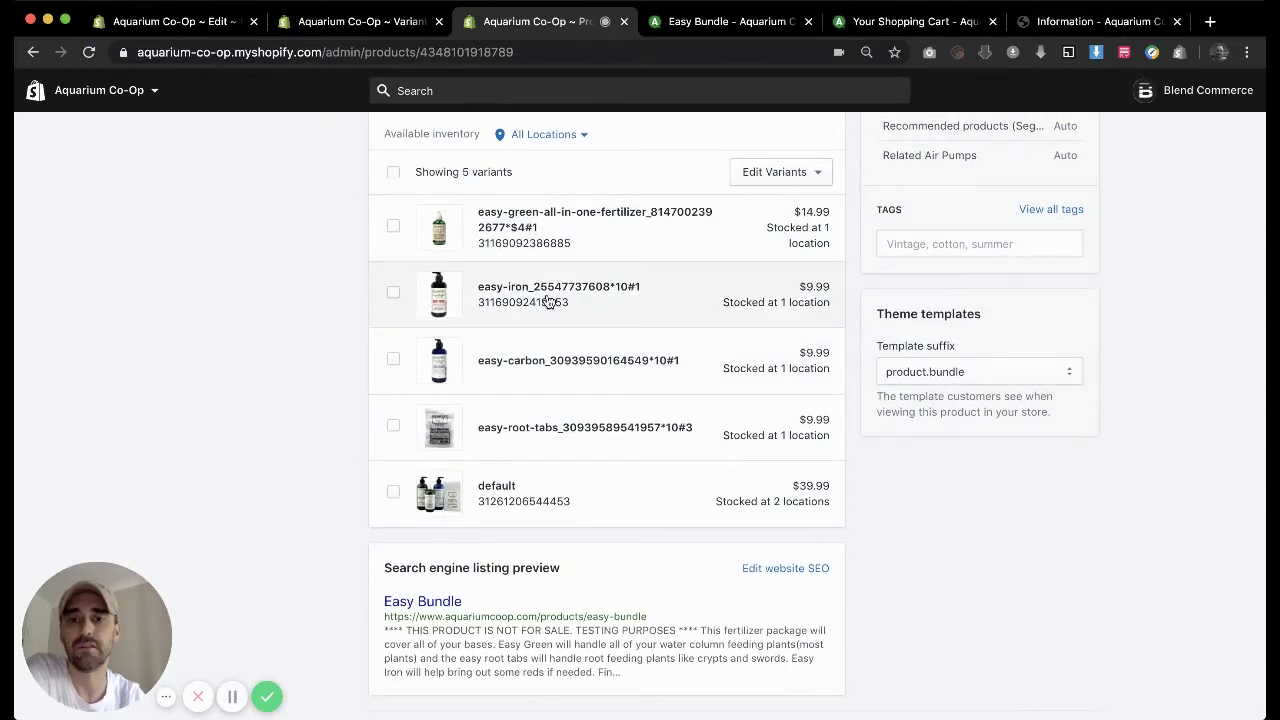
- Compare the items shown in the storefront's Easy Bundle box with the product's variants in the admin
click(737, 21)
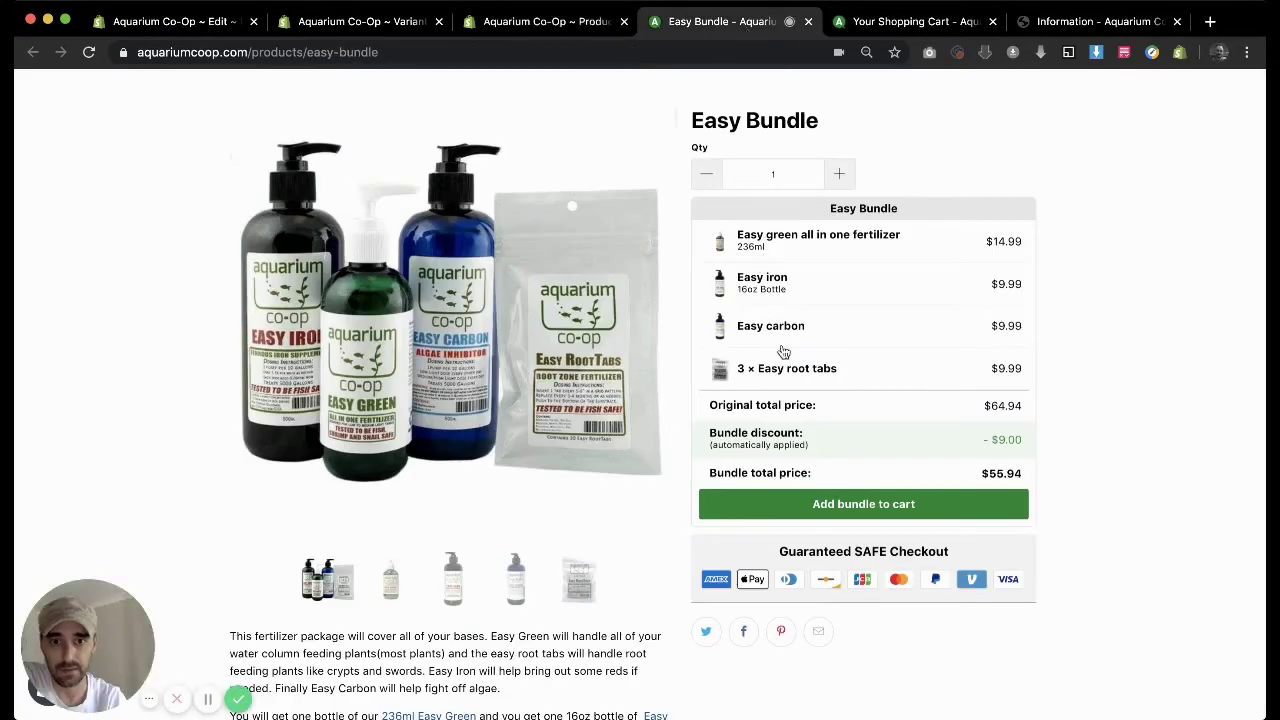
click(580, 21)
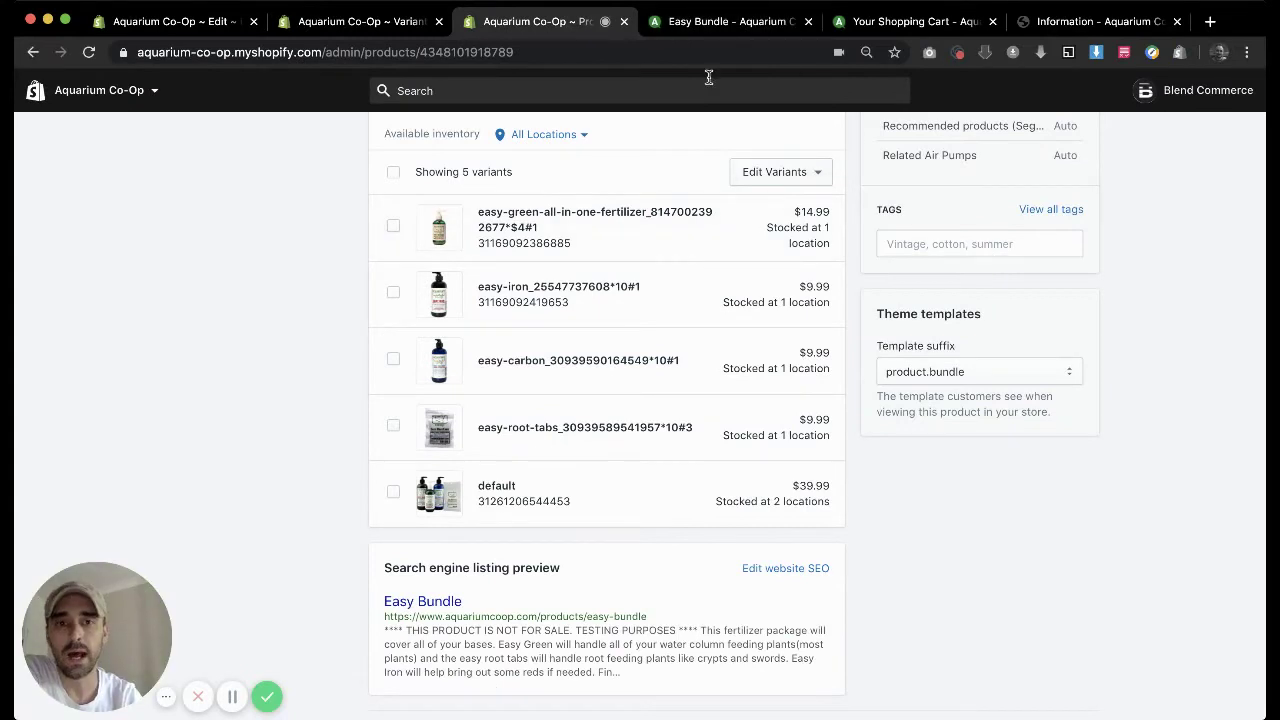
click(707, 28)
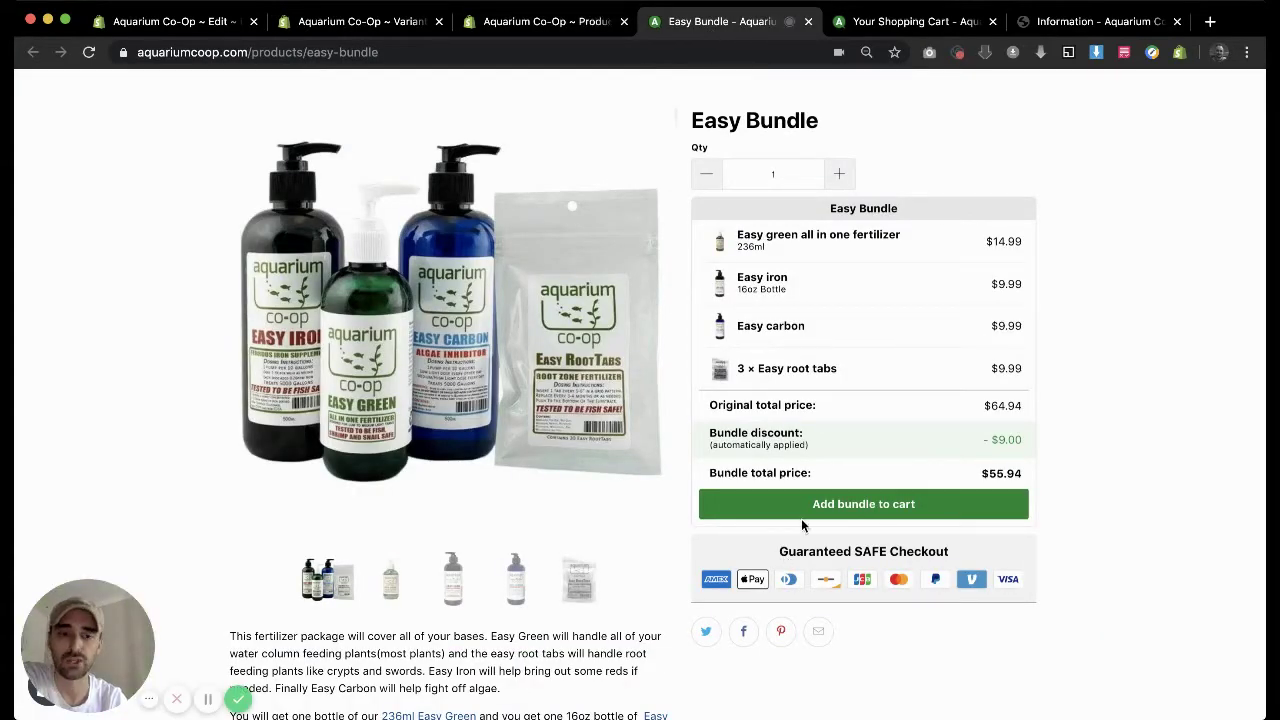
click(530, 21)
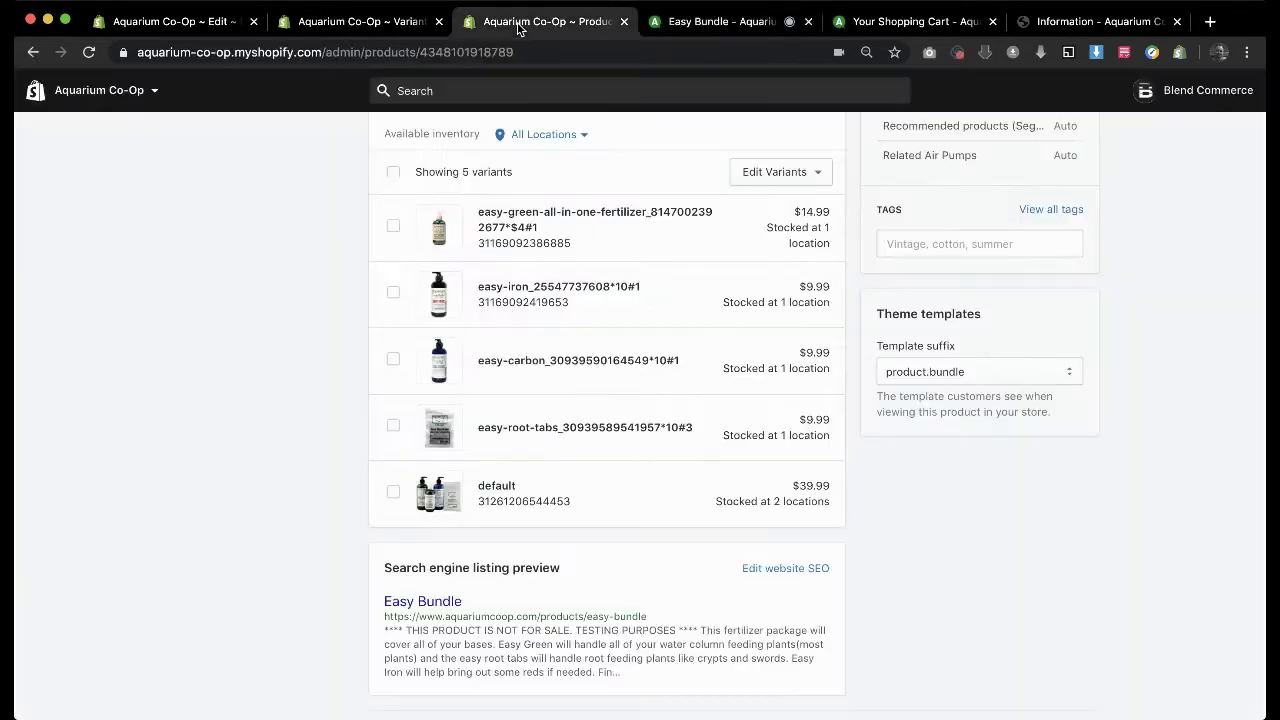
- Review the Easy Bundle's description, media and variants in the admin and check them against the storefront page
scroll(640, 272, up, 5)
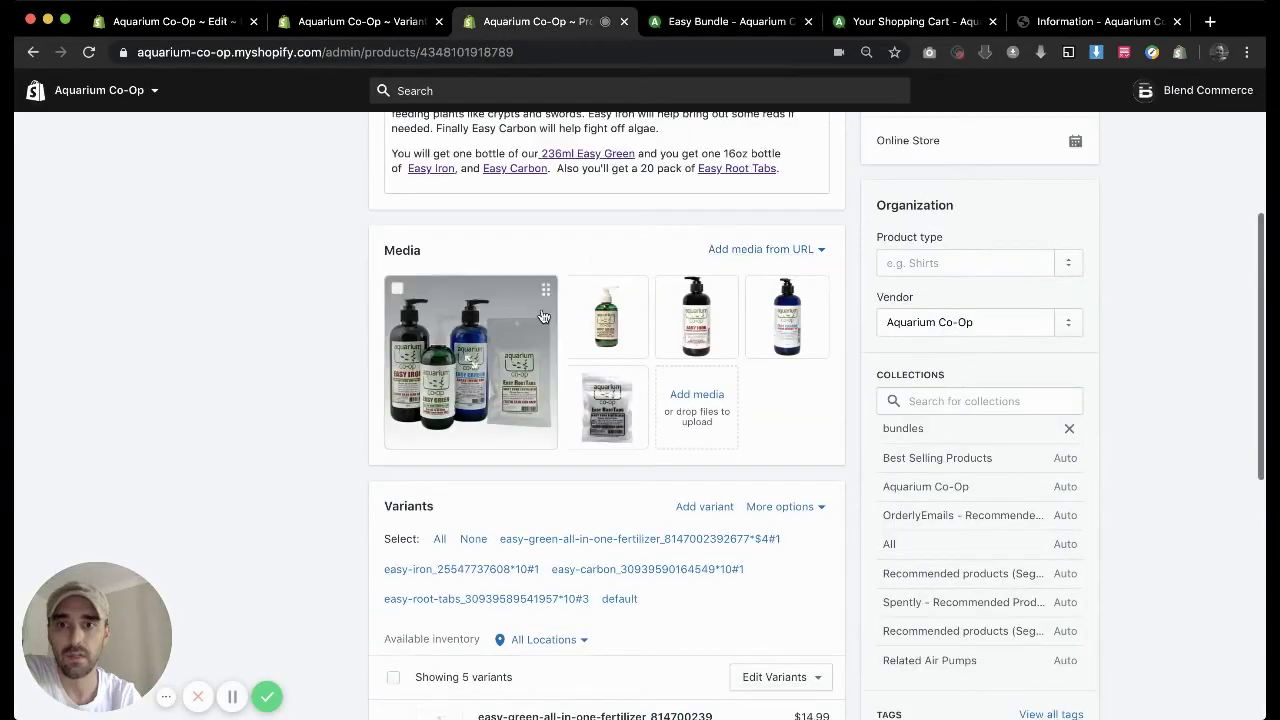
scroll(620, 290, up, 4)
scroll(399, 230, down, 8)
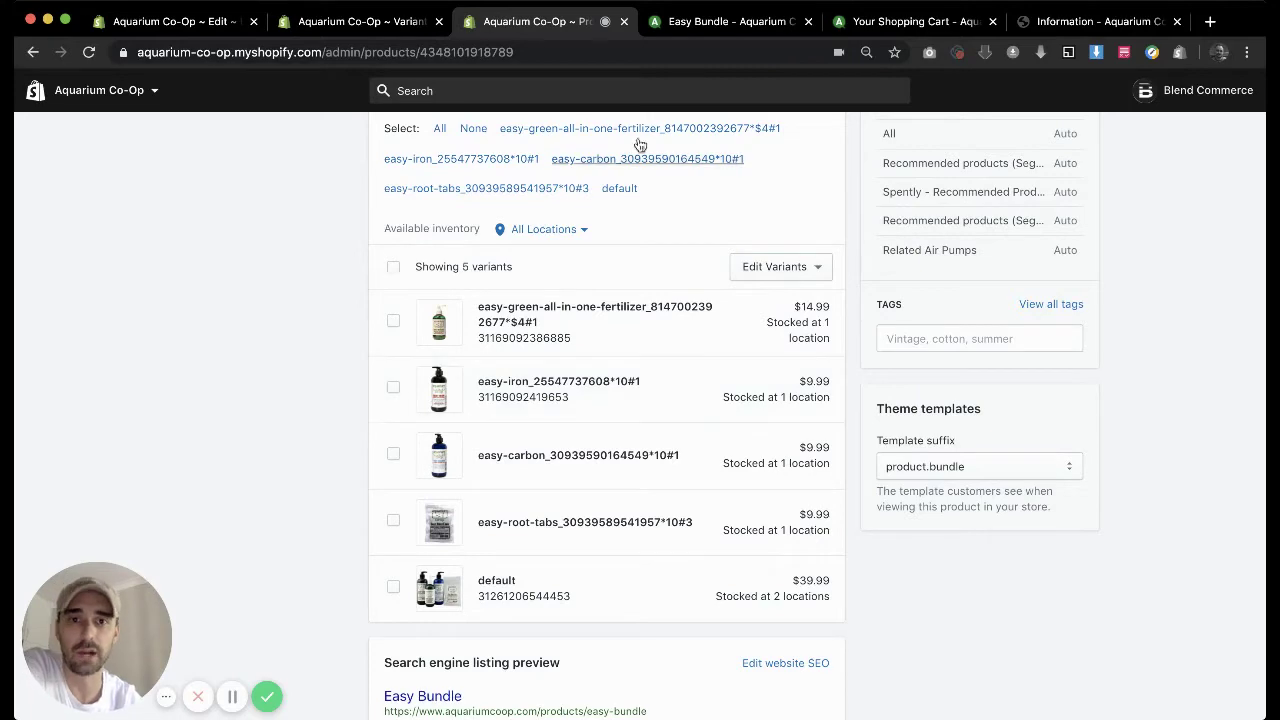
click(720, 21)
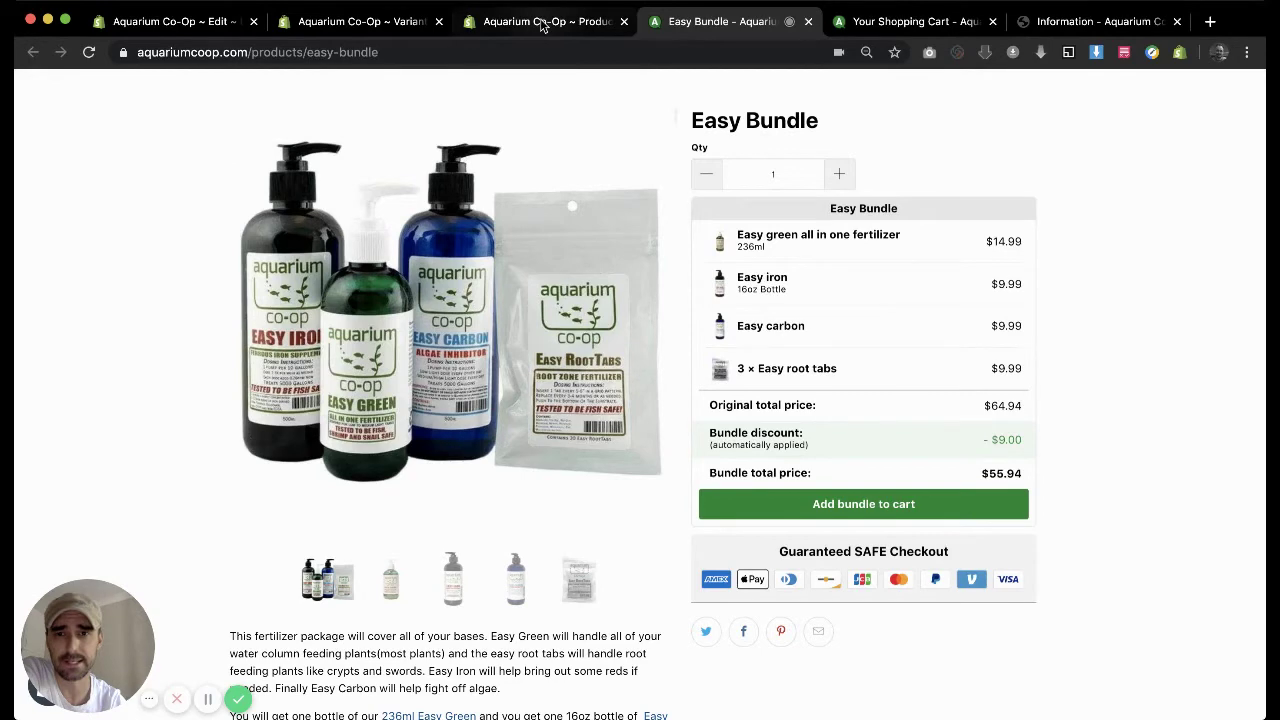
click(541, 21)
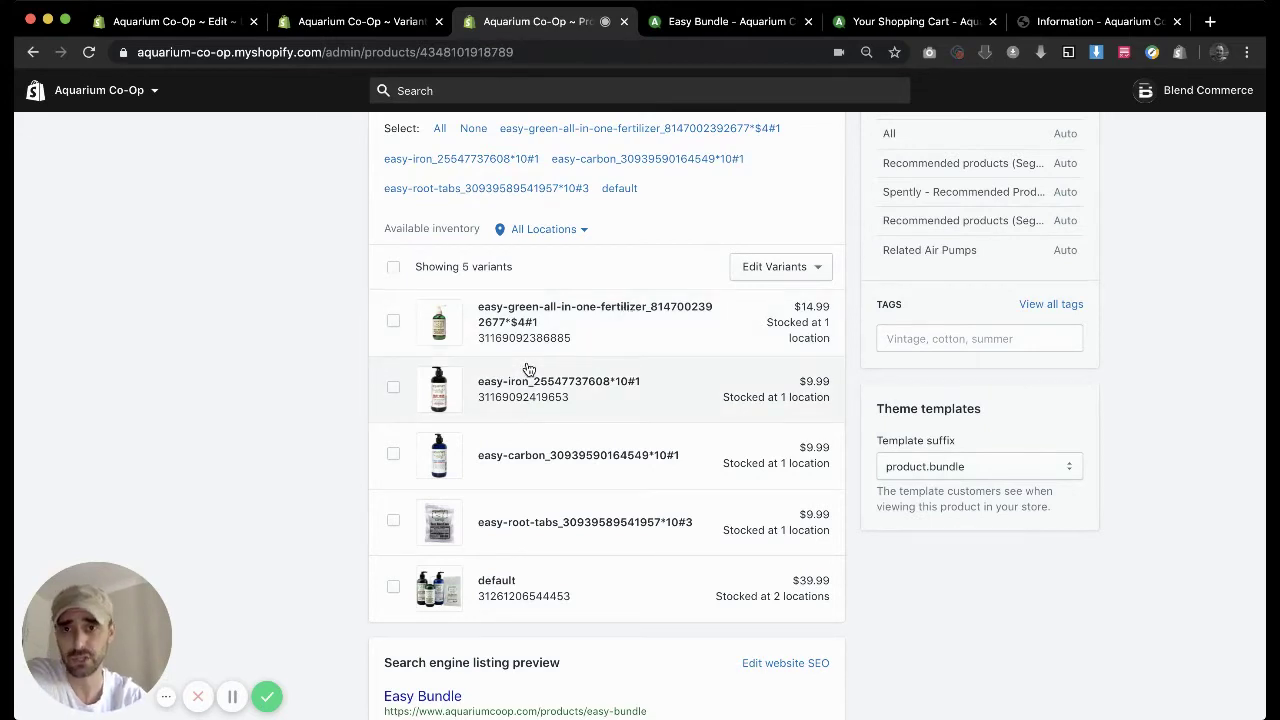
- Compare the Easy Iron 16oz Bottle variant's ID with the Easy Bundle variant names, and open the bundle's easy-root-tabs variant
click(392, 20)
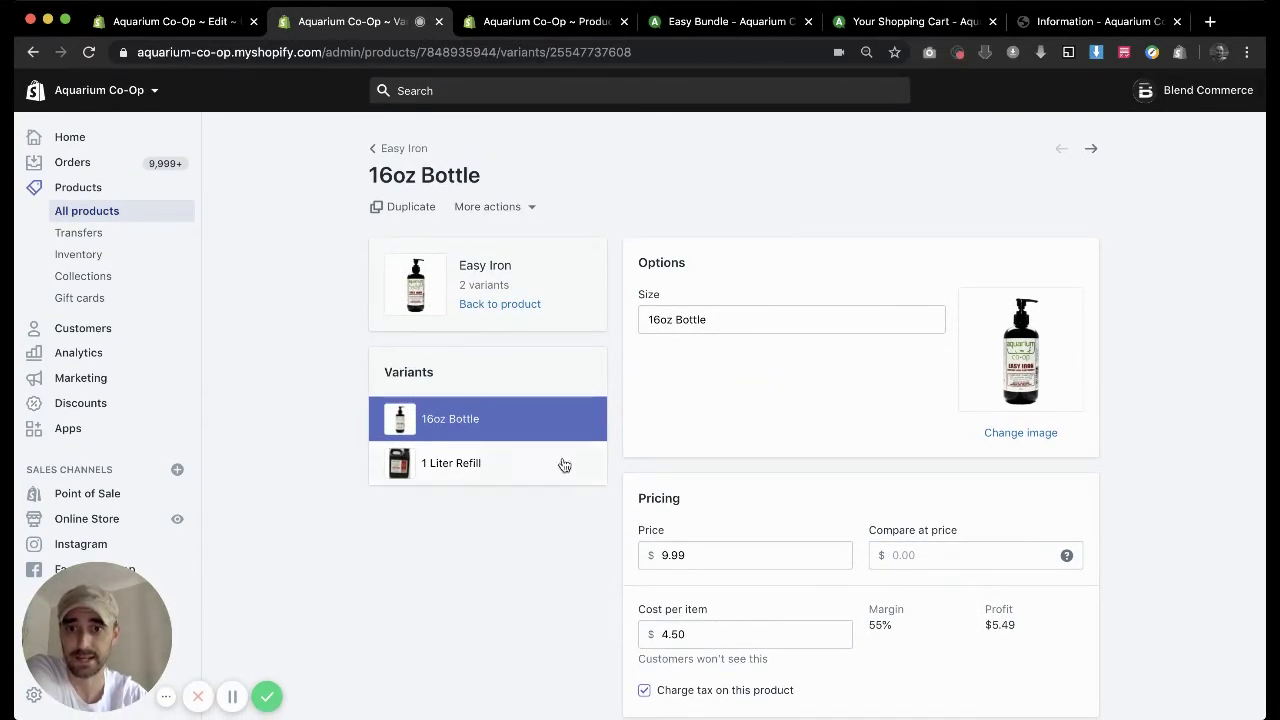
click(545, 22)
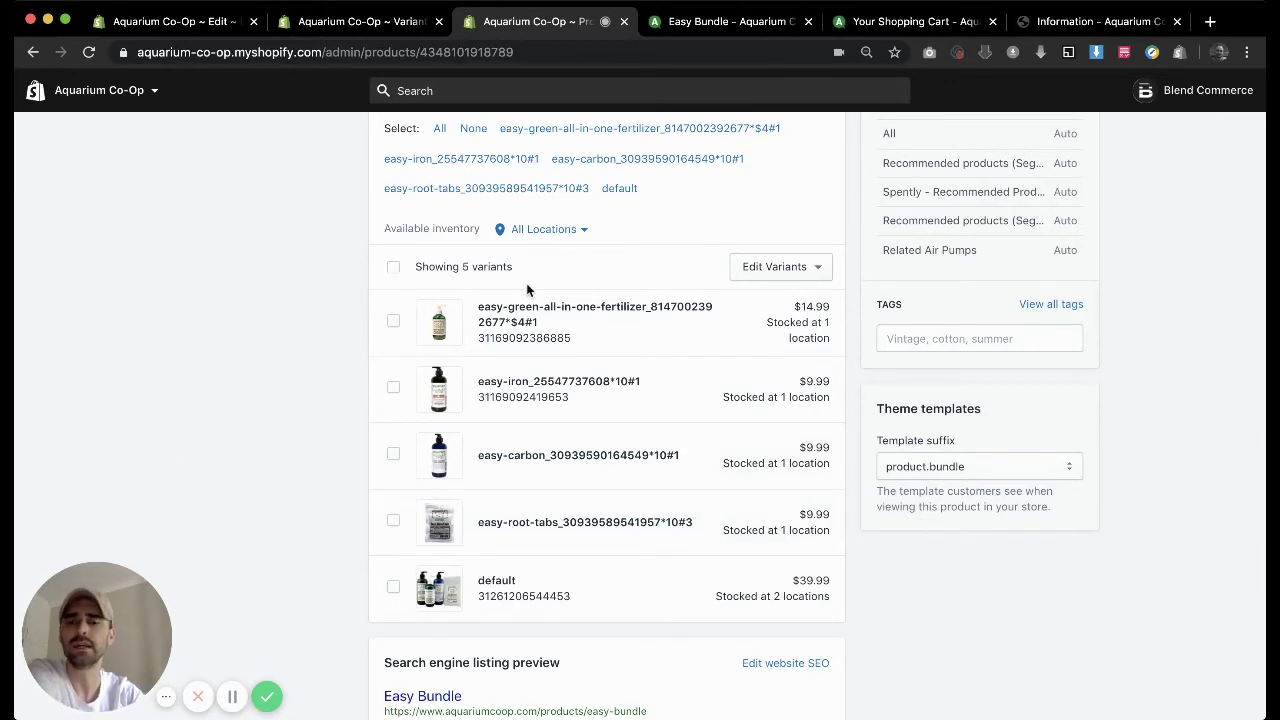
scroll(628, 340, up, 5)
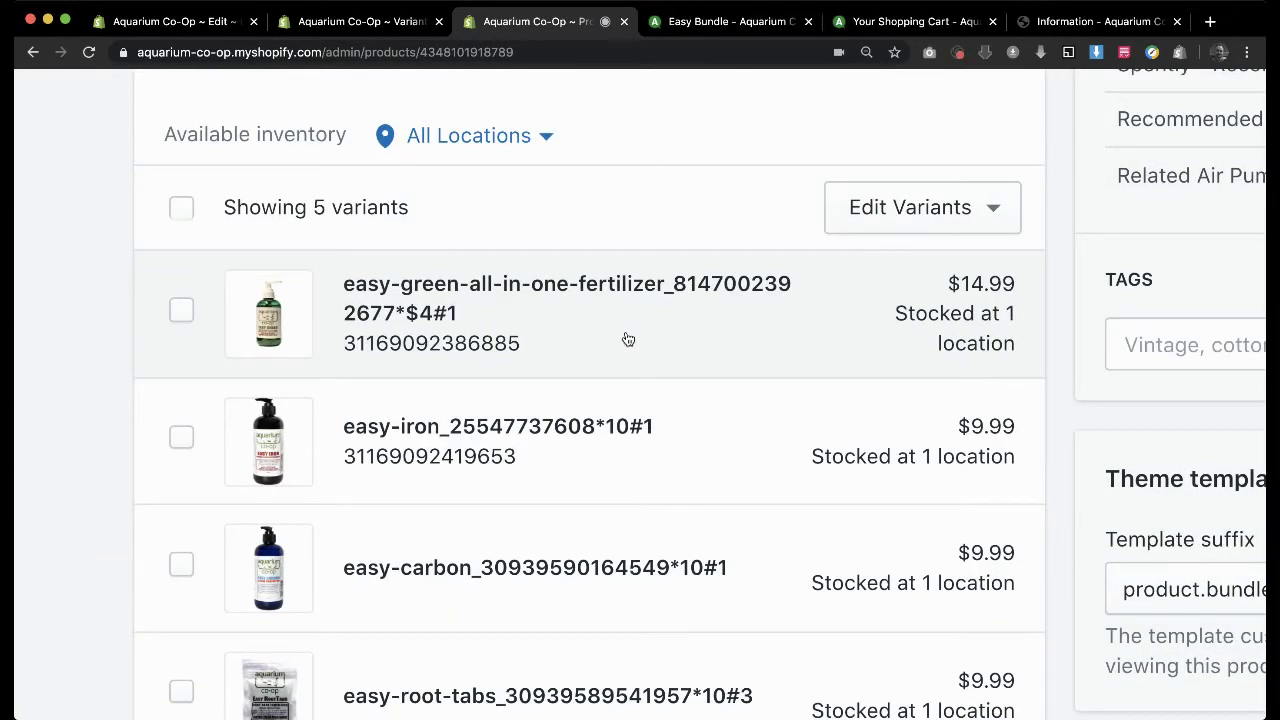
scroll(628, 340, up, 1)
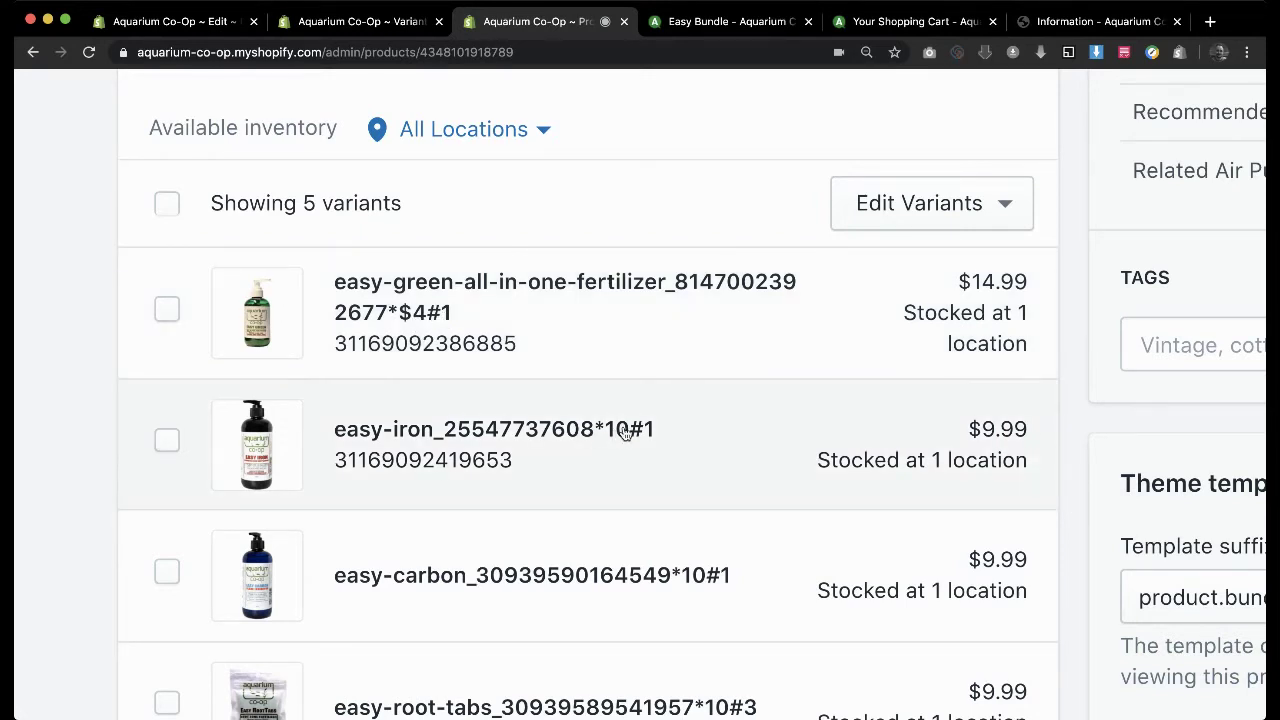
scroll(623, 430, down, 1)
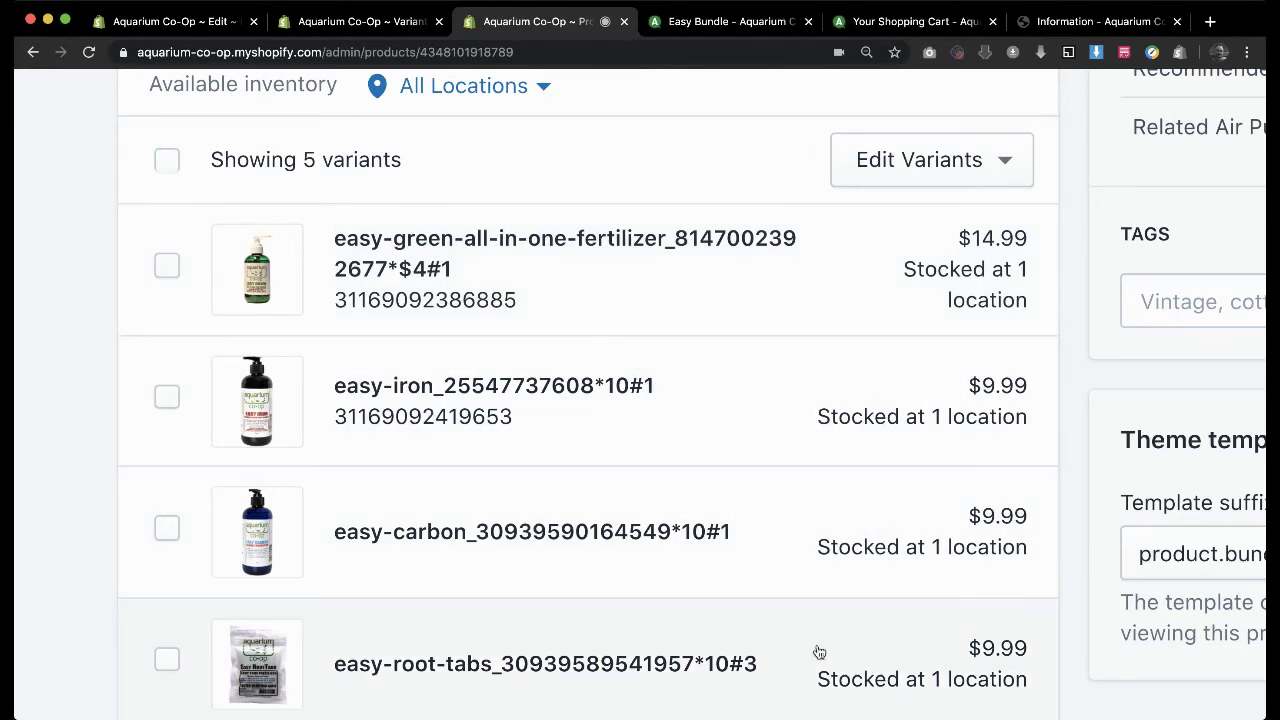
click(752, 672)
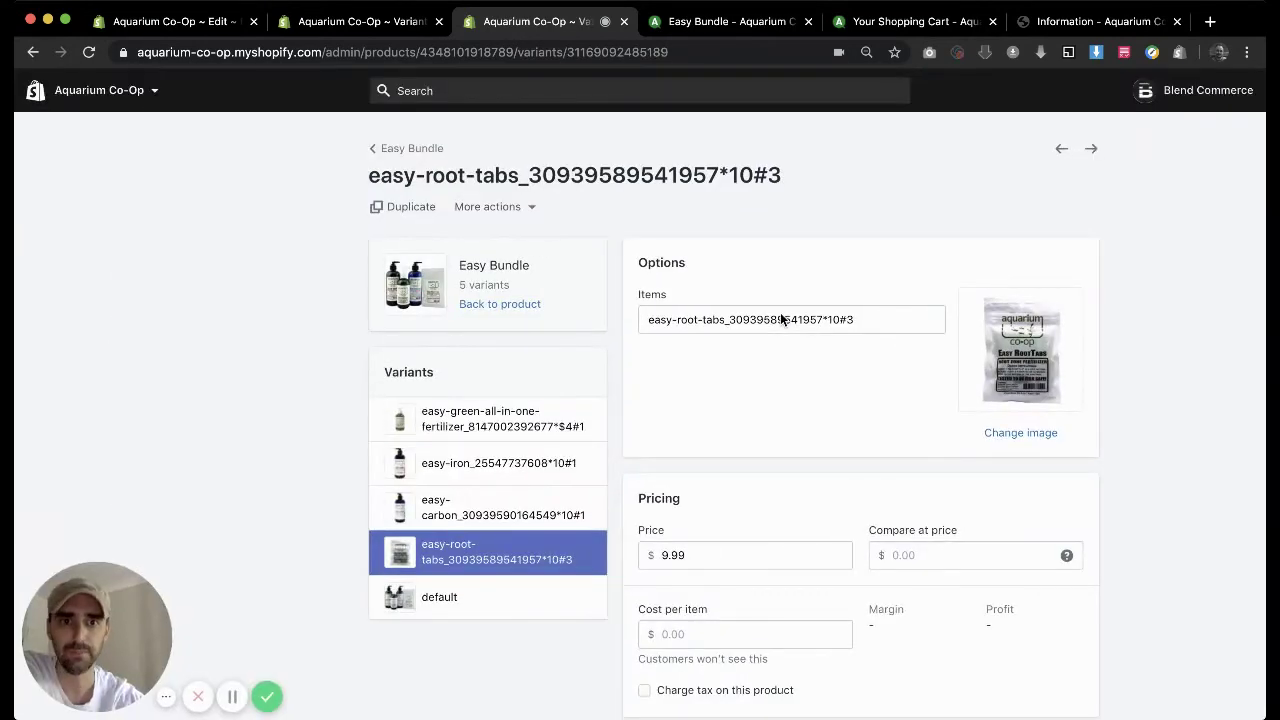
- Close the developer tools on the shopping cart page and examine the Easy Bundle discount and the bundled line items
click(887, 22)
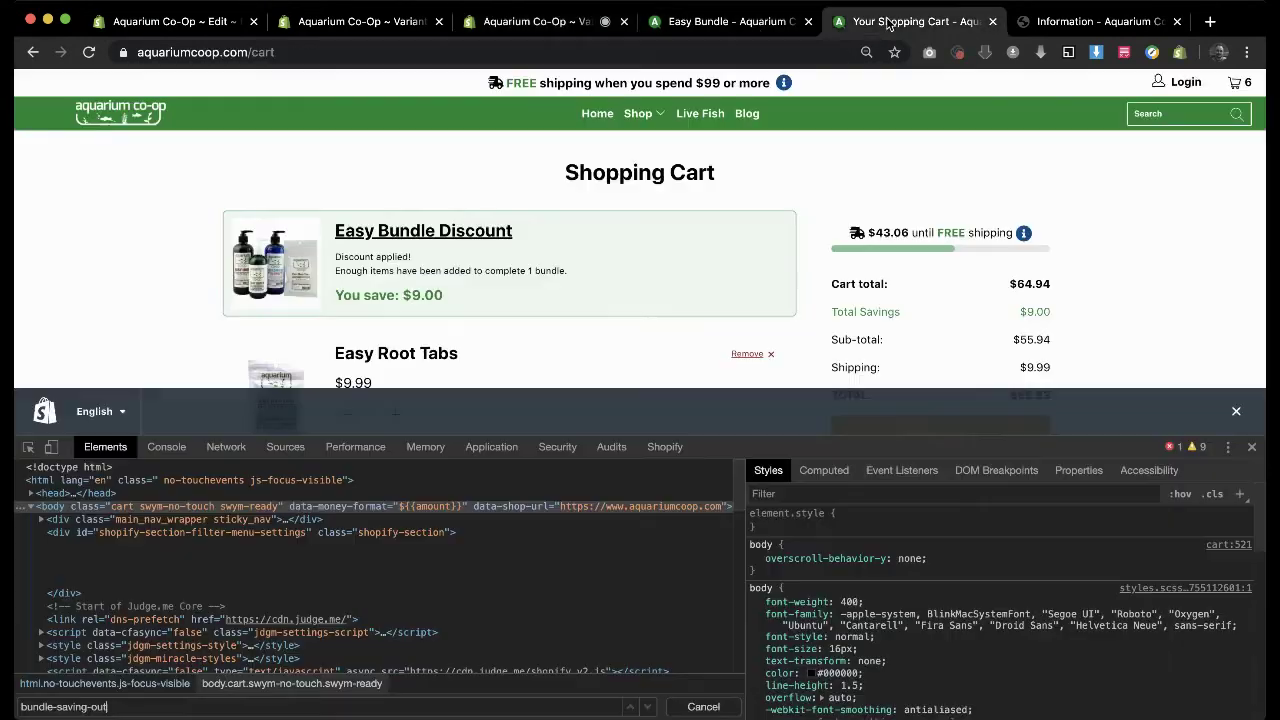
click(1252, 447)
scroll(480, 333, down, 3)
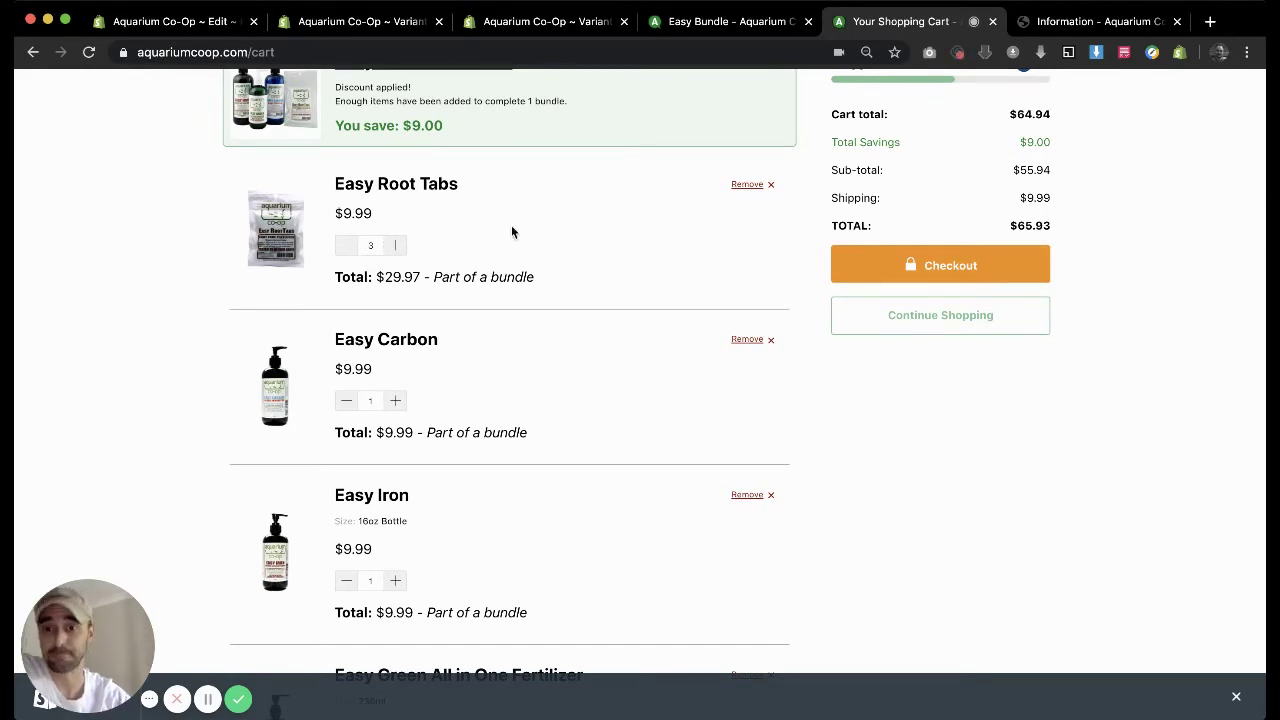
scroll(511, 232, up, 2)
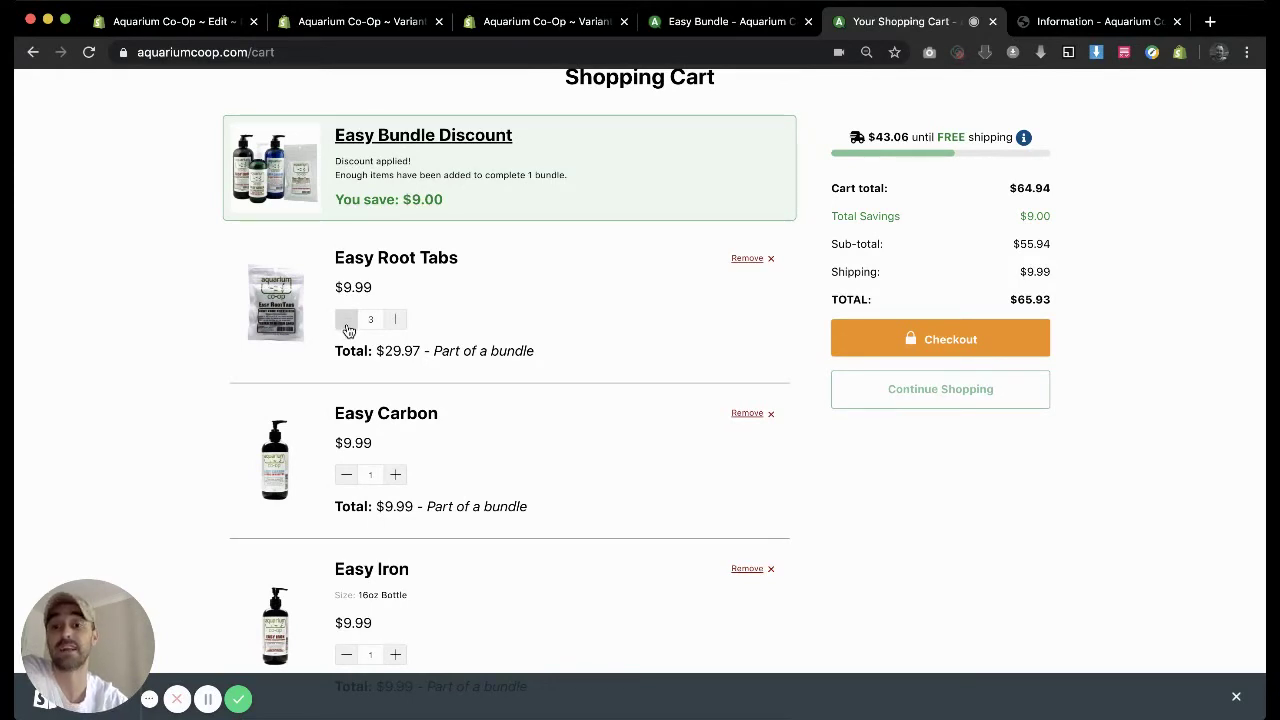
- Recheck the easy-root-tabs variant's Items value, and examine the bundle discount applied to each item on the checkout page
click(557, 24)
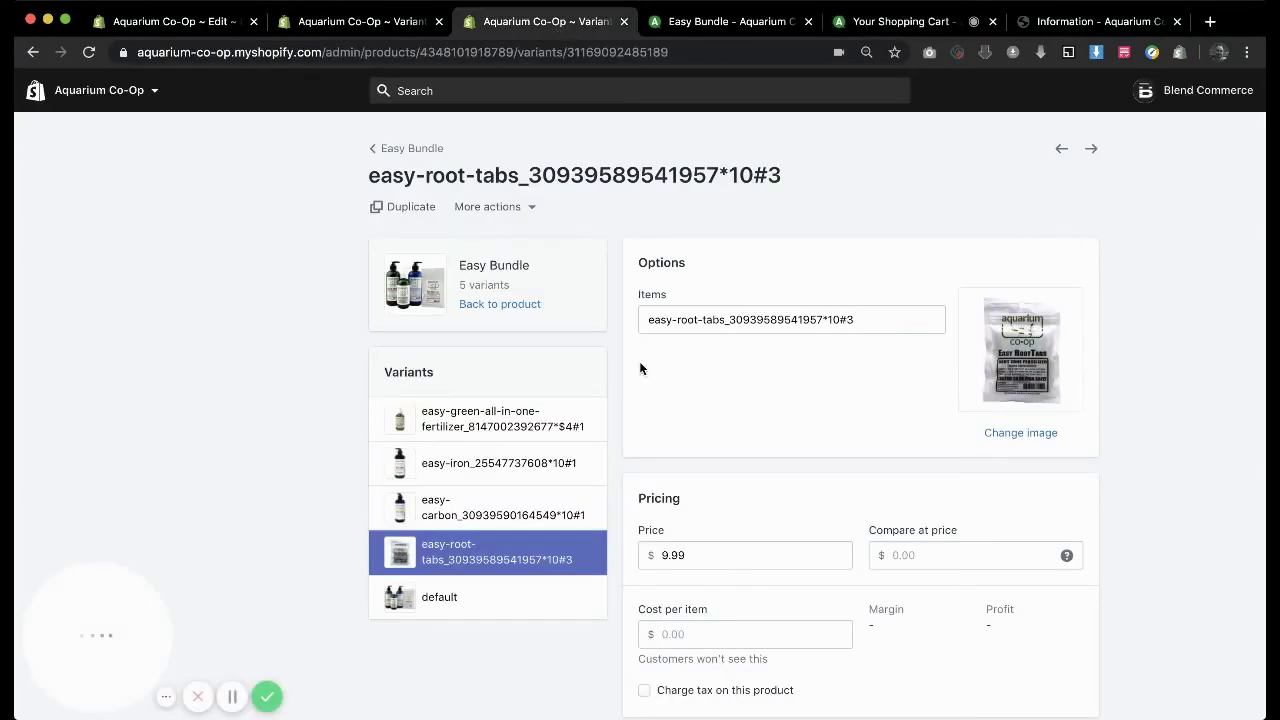
click(851, 320)
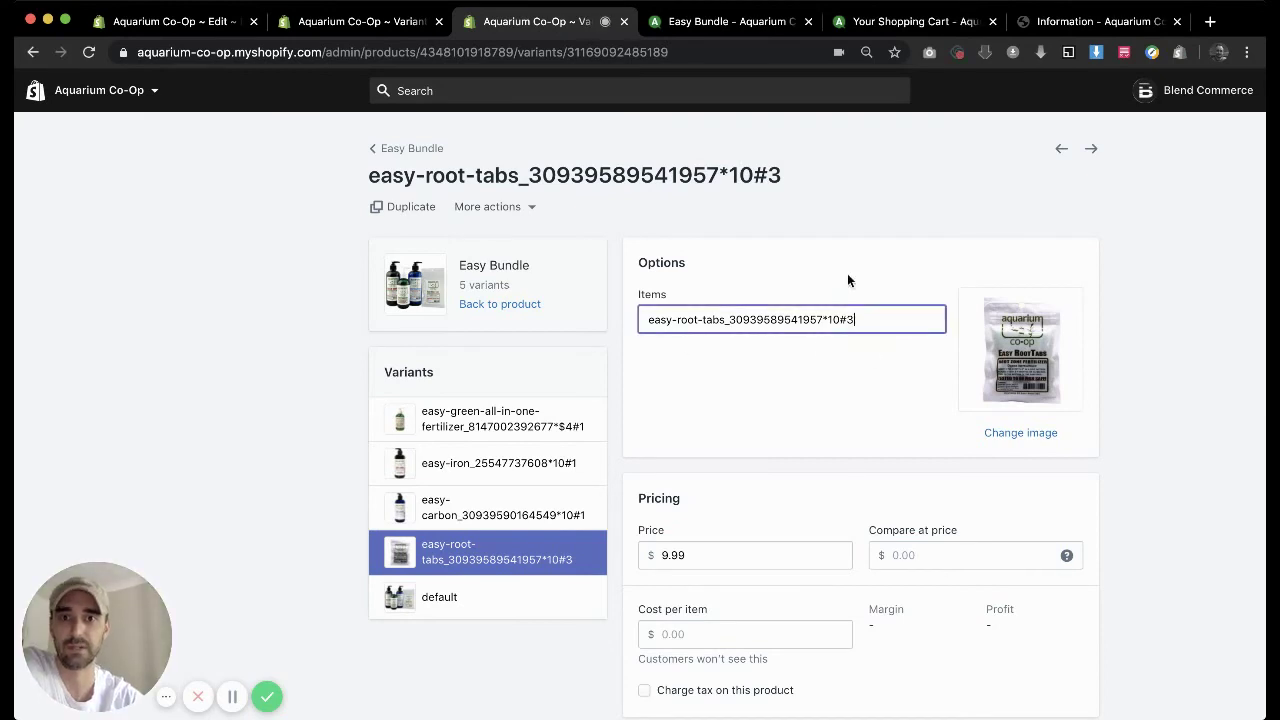
click(712, 24)
click(888, 22)
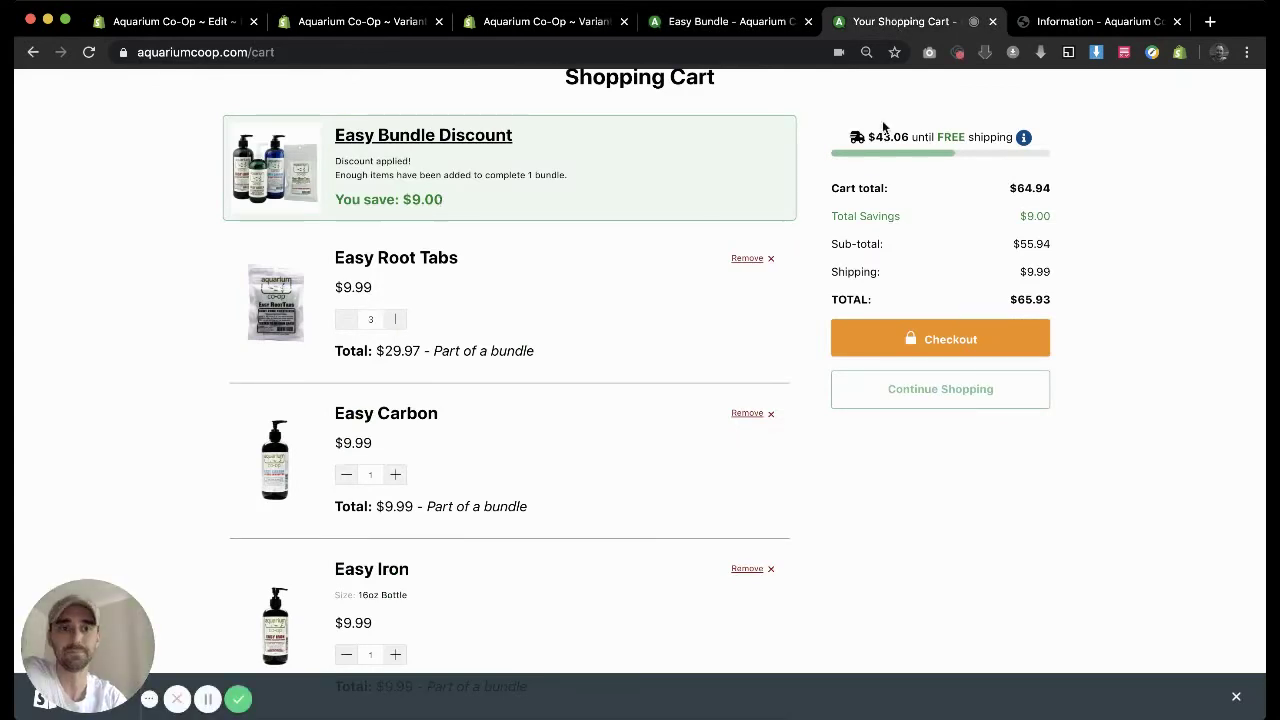
click(1141, 28)
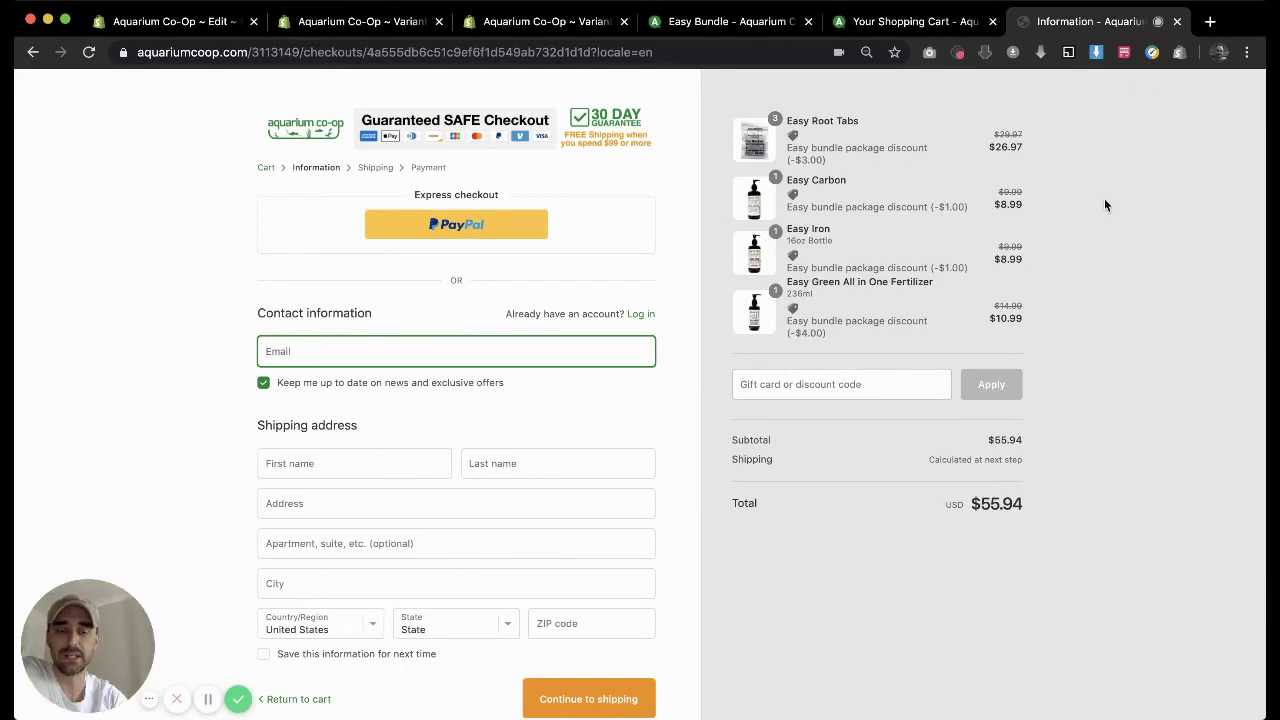